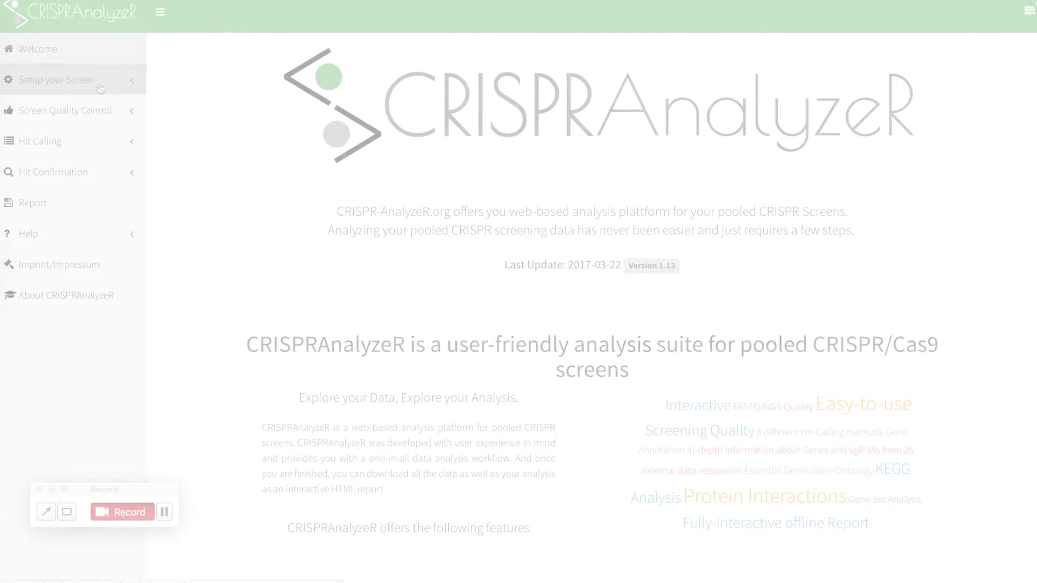
# Go to the Data Upload page under Setup your Screen and scroll to the Step 1 sgRNA library box.
pyautogui.click(100, 87)
pyautogui.click(68, 105)
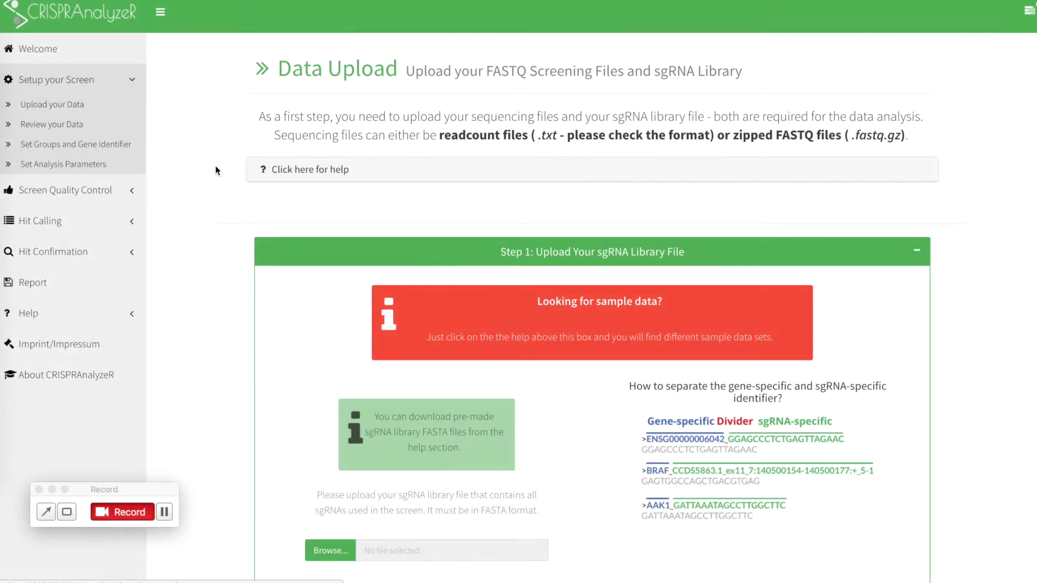
pyautogui.scroll(-4, 265, 221)
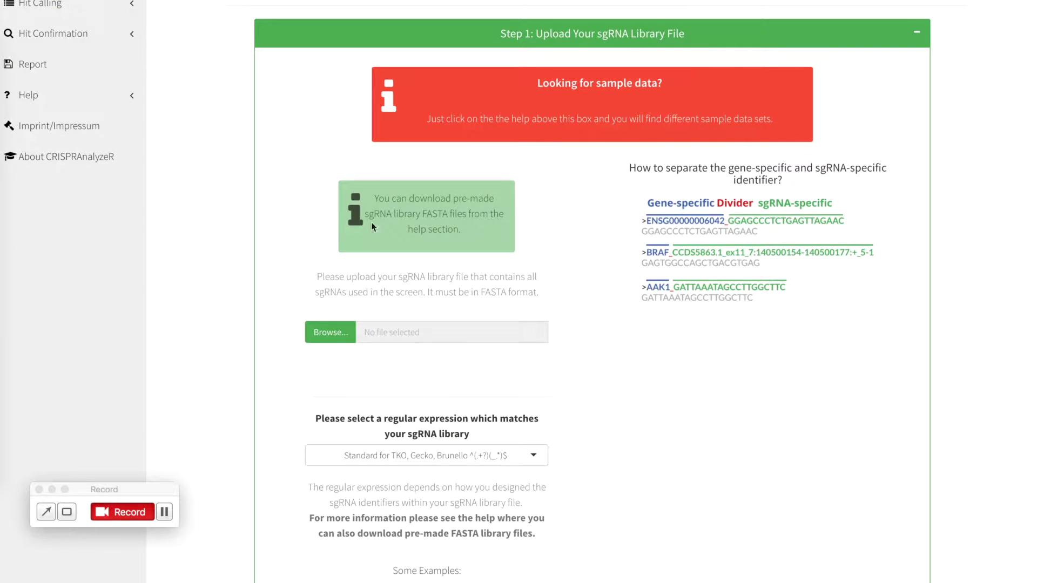
# Upload pilotscreen.fasta as the sgRNA library and select all four .fastq.gz replicate files for screening.
pyautogui.click(333, 333)
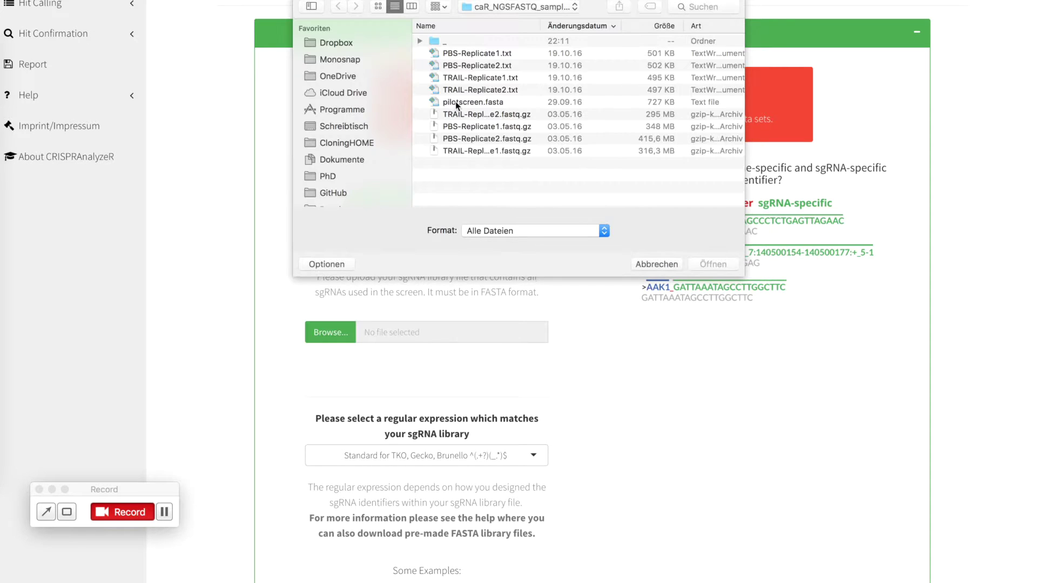
pyautogui.click(473, 103)
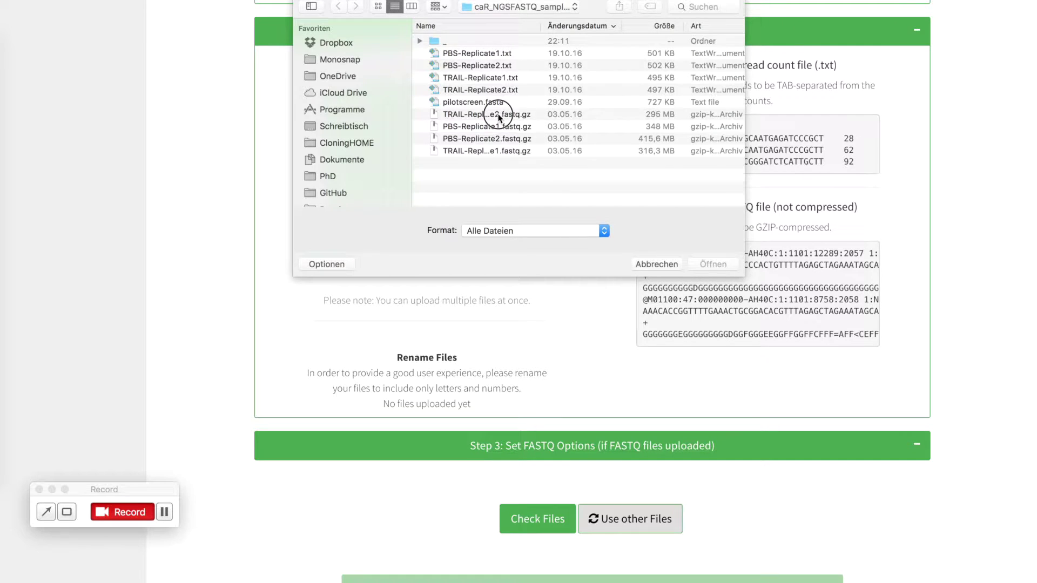
pyautogui.click(516, 114)
pyautogui.keyDown('shift'); pyautogui.click(504, 151); pyautogui.keyUp('shift')
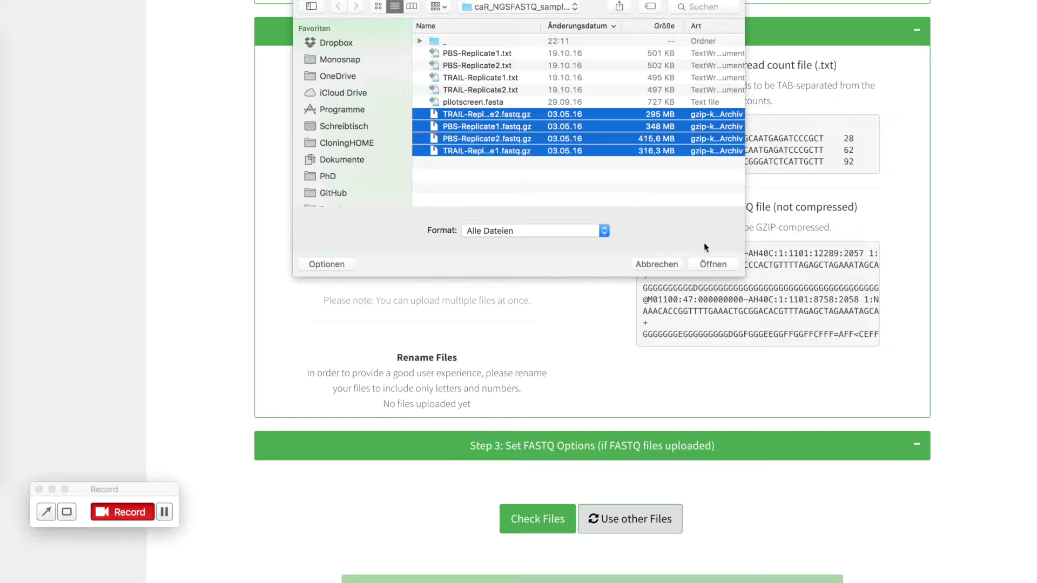
pyautogui.click(718, 266)
# Wait for the four FASTQ uploads to finish and review the TRAIL and PBS replicate rename fields.
pyautogui.scroll(-1, 504, 270)
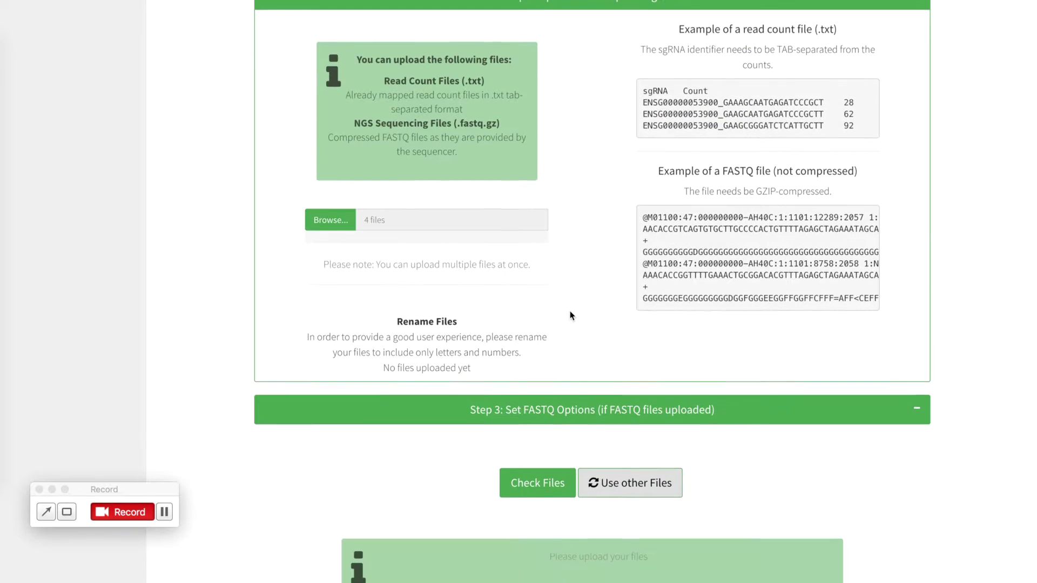
pyautogui.scroll(-1, 563, 293)
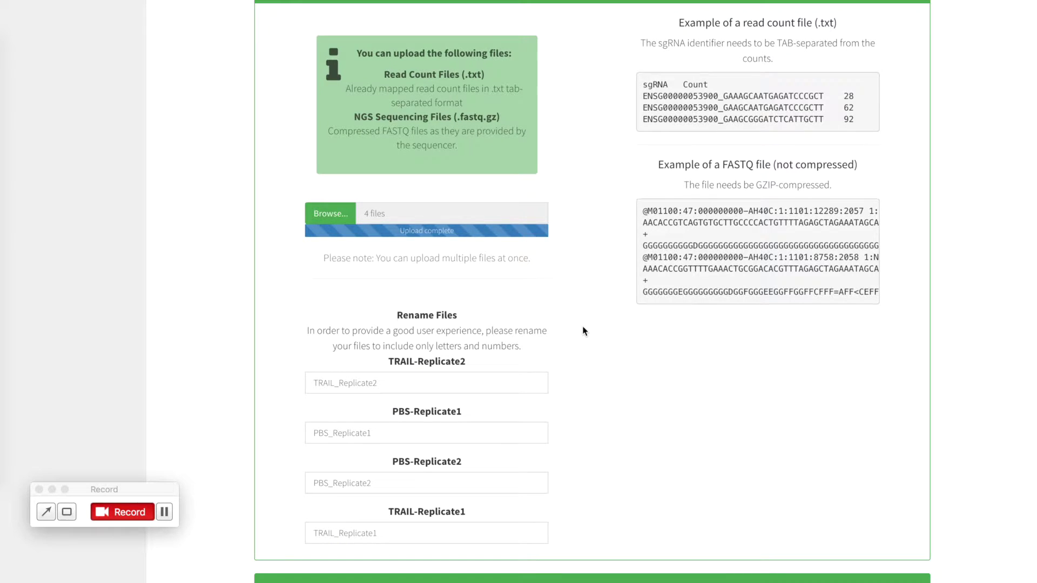
pyautogui.scroll(-1, 584, 331)
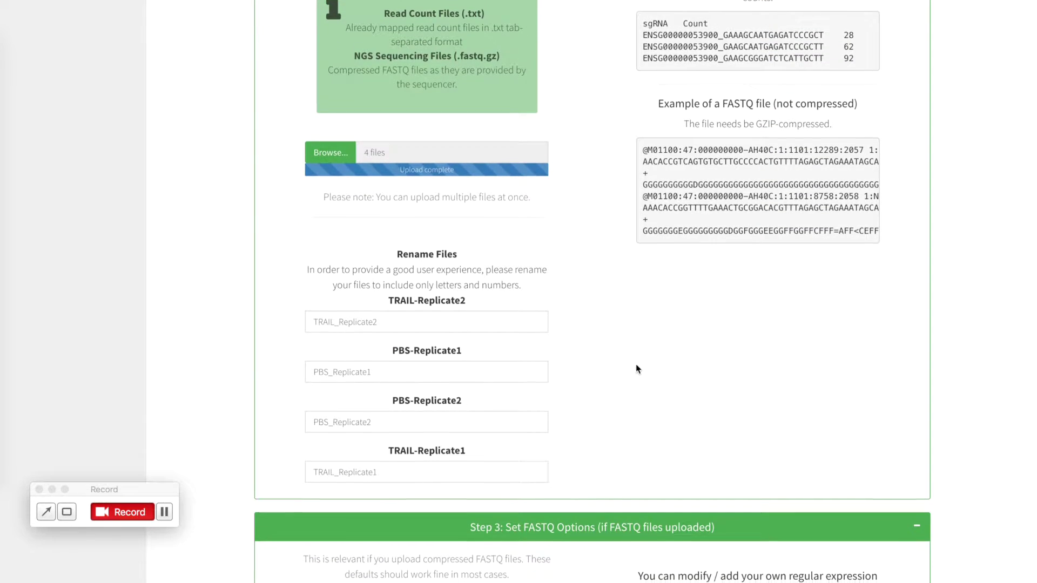
pyautogui.scroll(-6, 637, 365)
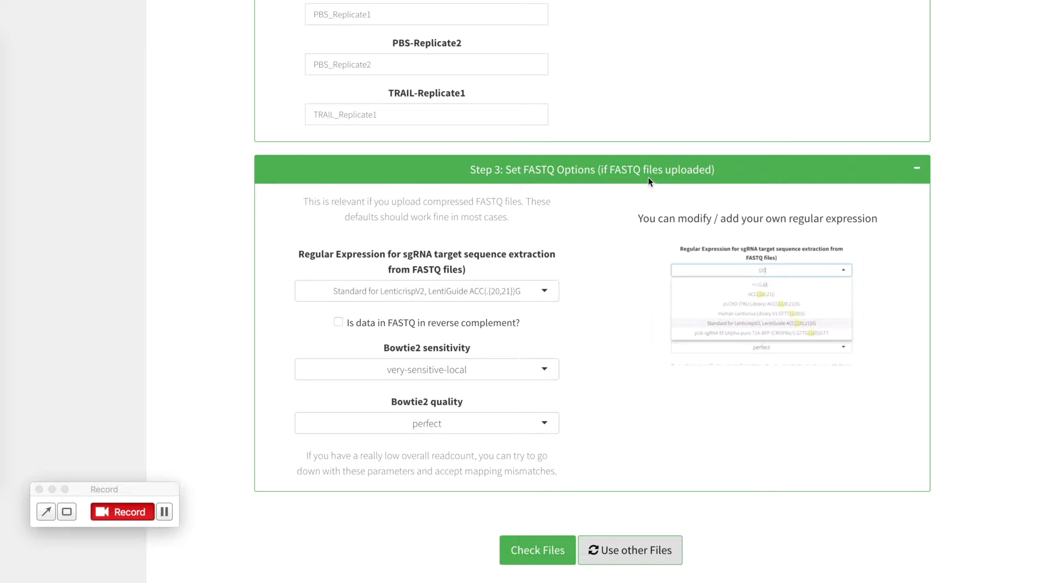
# Keep the standard LenticrispV2 sgRNA extraction expression after trying an edit.
pyautogui.click(448, 291)
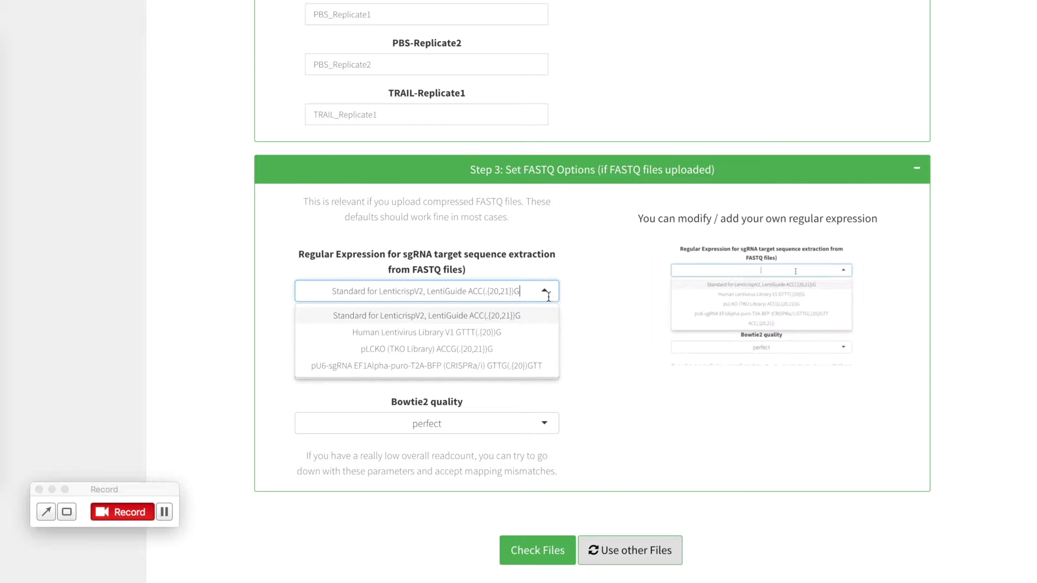
pyautogui.press('BackSpace')
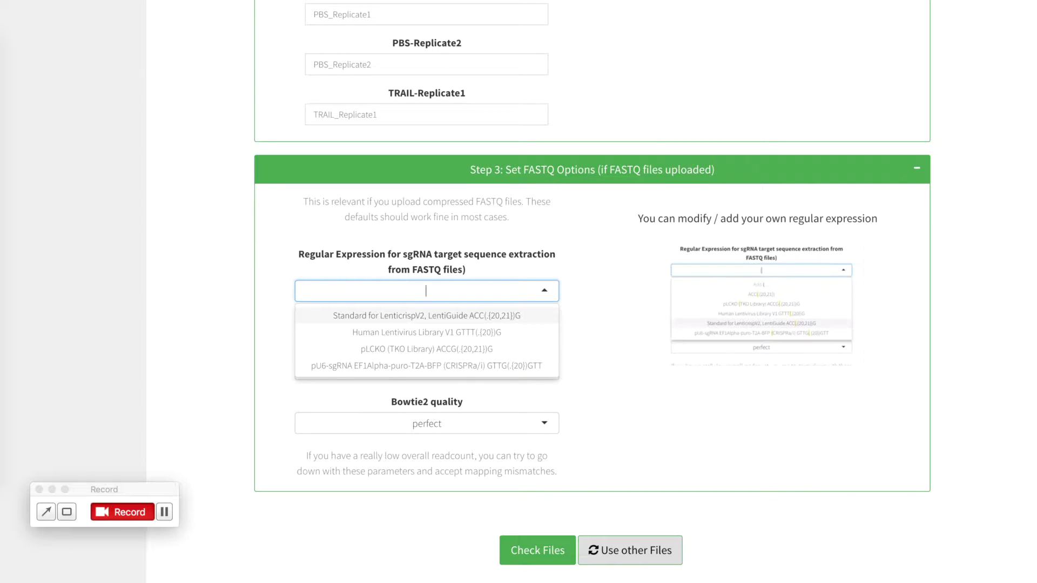
pyautogui.write('ACC(')
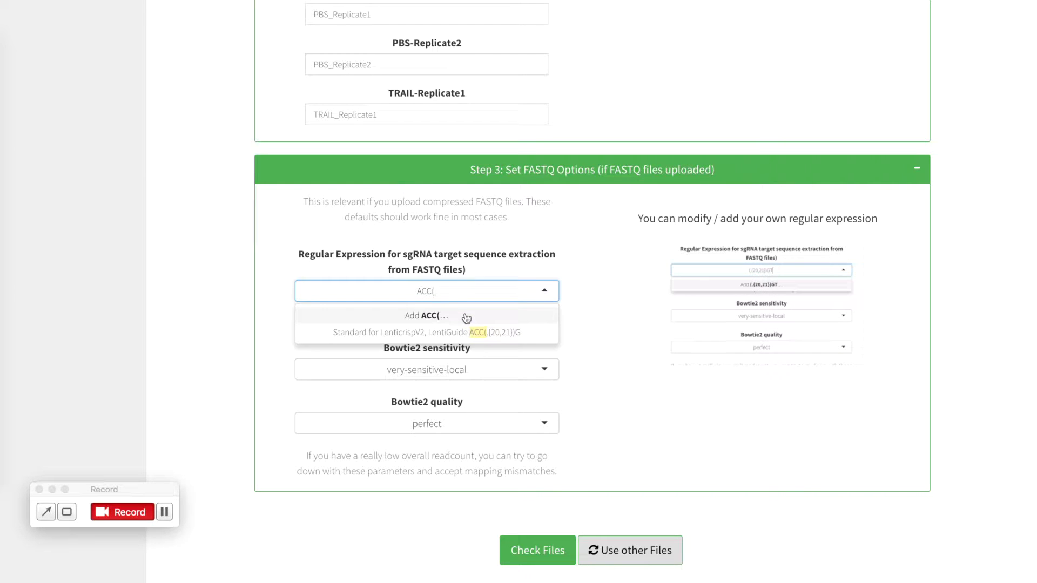
pyautogui.click(462, 334)
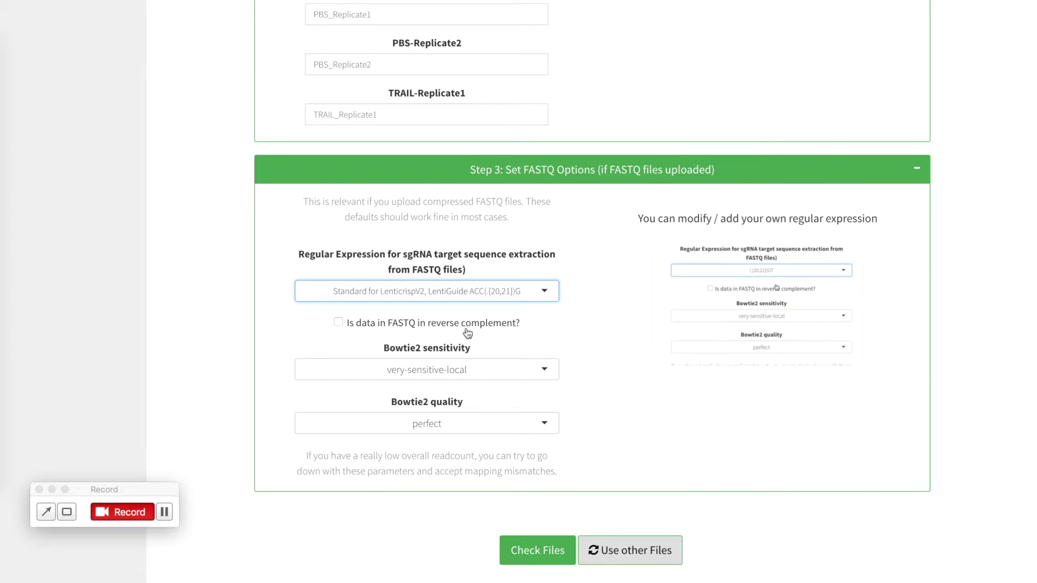
# Leave Bowtie2 sensitivity at very-sensitive-local and quality at perfect, then start the file check.
pyautogui.click(460, 365)
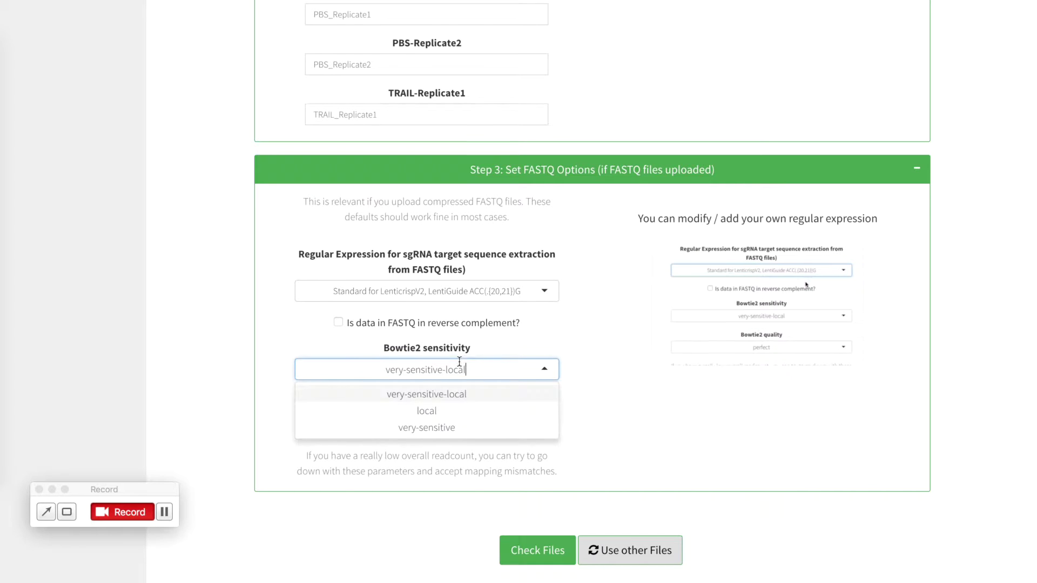
pyautogui.click(562, 331)
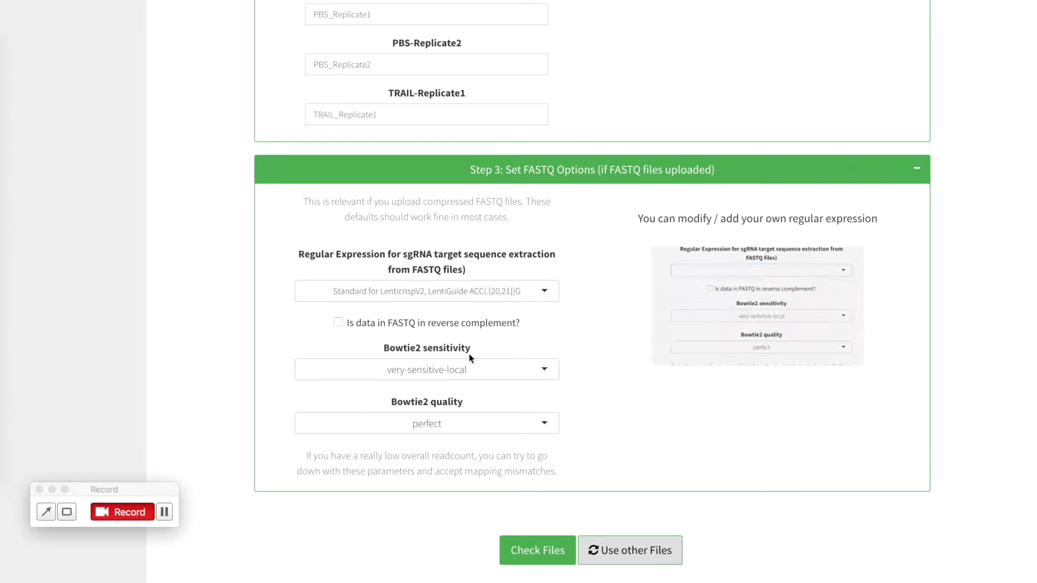
pyautogui.click(451, 421)
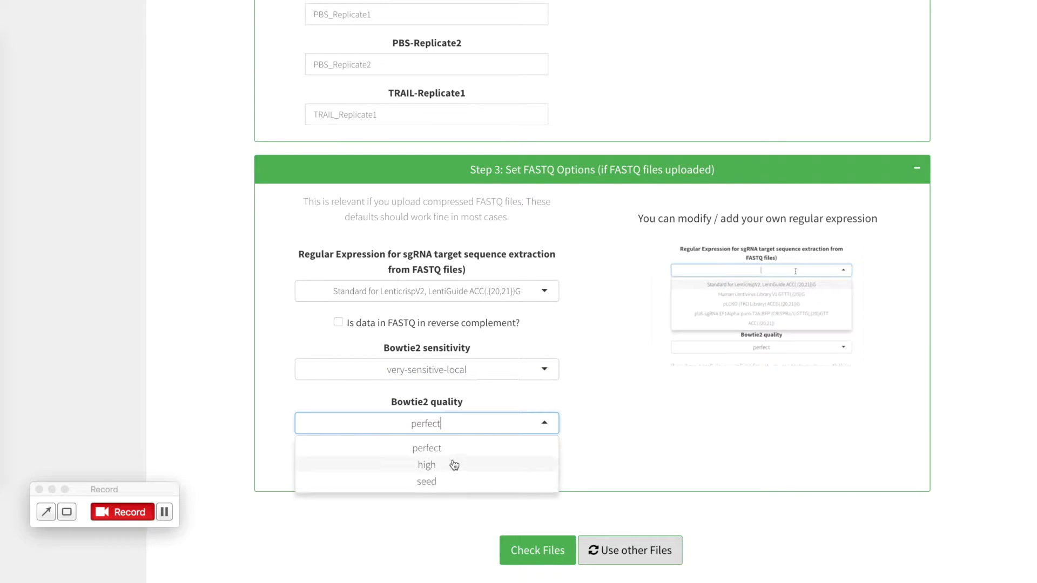
pyautogui.click(606, 423)
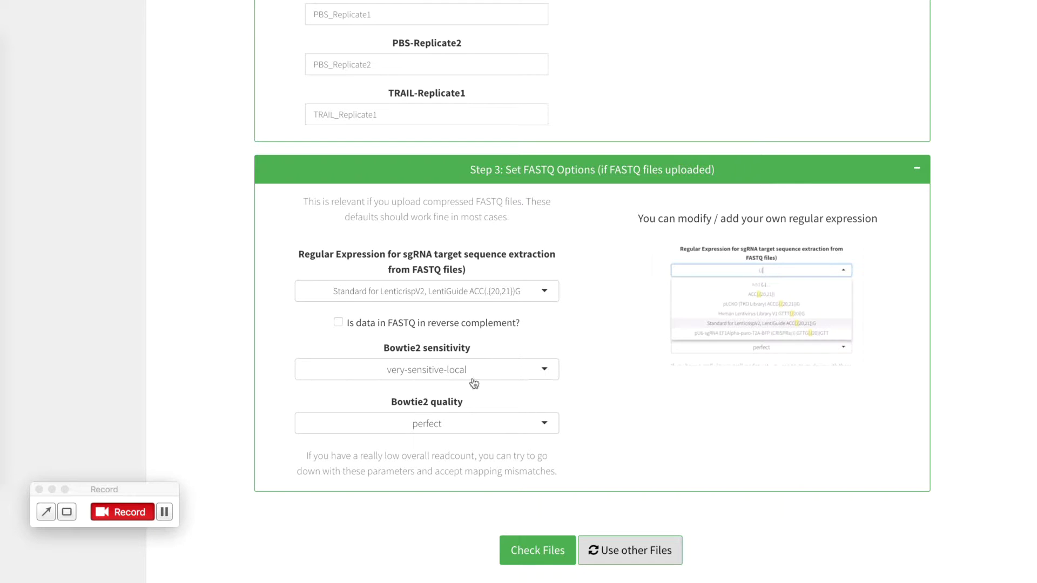
pyautogui.click(517, 372)
pyautogui.click(588, 380)
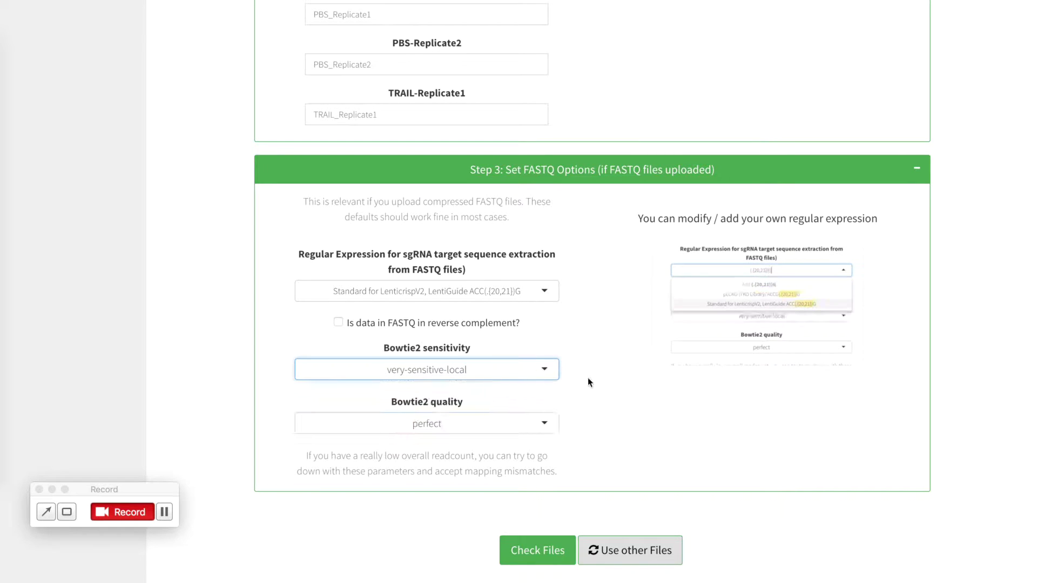
pyautogui.click(547, 421)
pyautogui.click(545, 422)
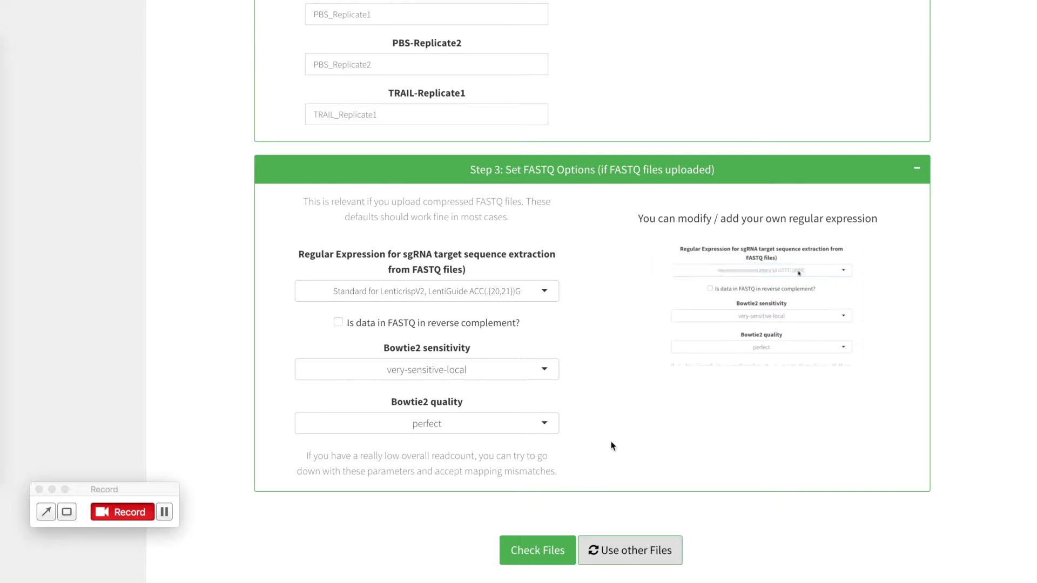
pyautogui.click(548, 546)
# Run Check Files and dismiss the 'Data Upload and Data Check finished' success message.
pyautogui.scroll(-3, 551, 531)
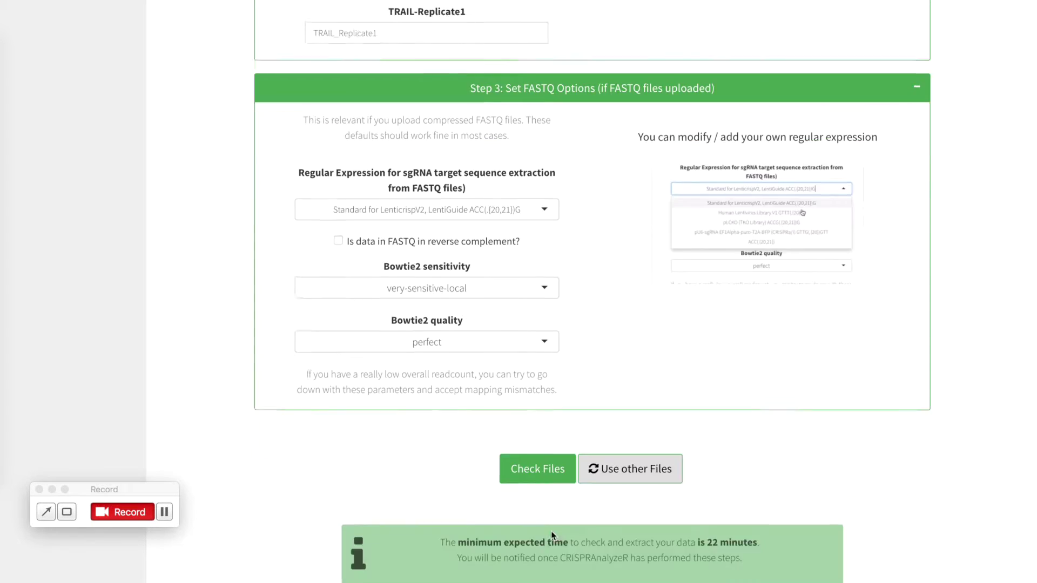
pyautogui.click(551, 398)
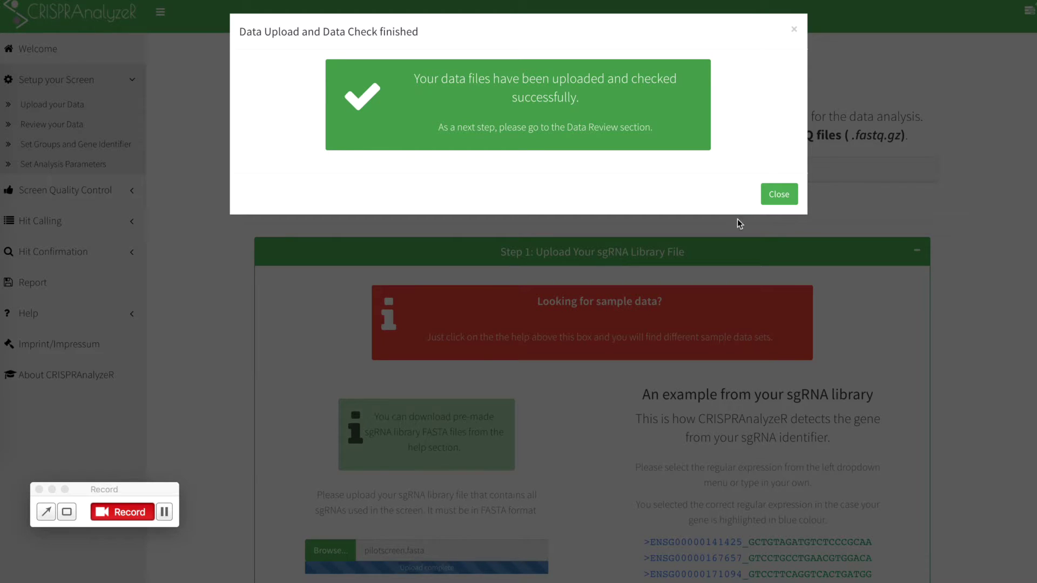
pyautogui.click(864, 179)
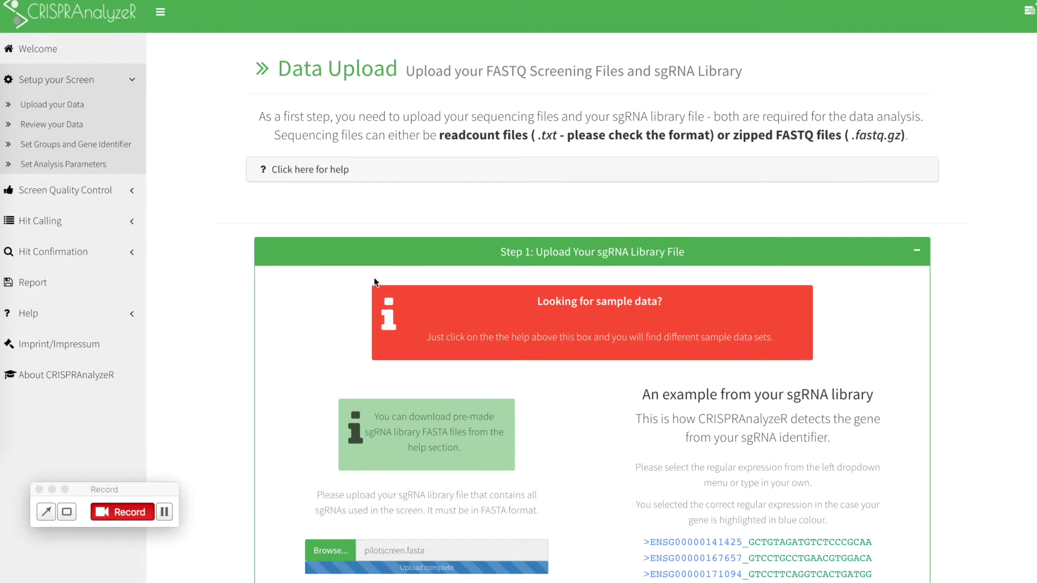
# Open Review your Data, showing 4 samples, 12402 library sgRNAs and 5178.91 MB uploaded.
pyautogui.scroll(-20, 373, 277)
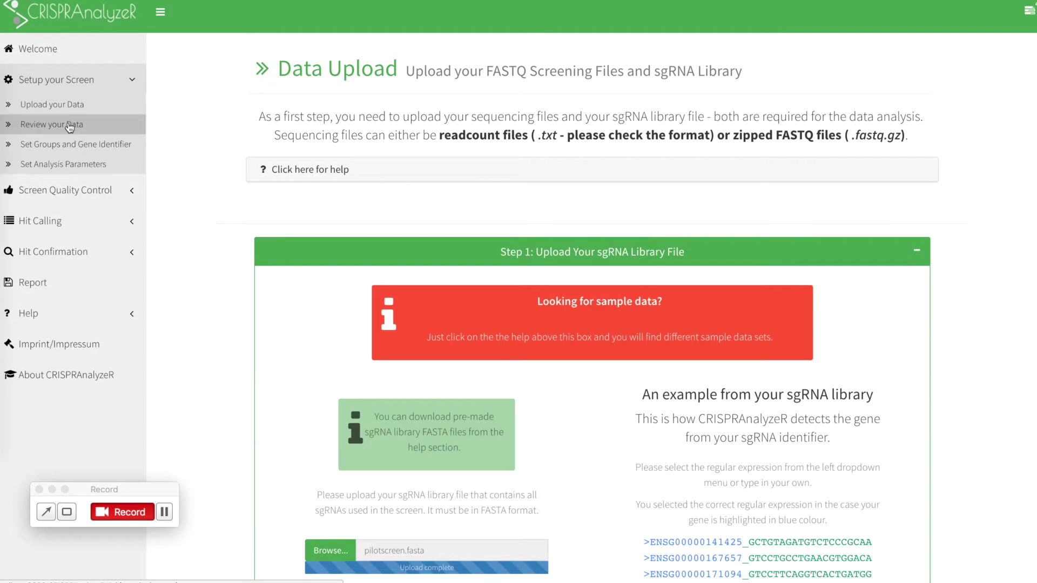
pyautogui.click(97, 129)
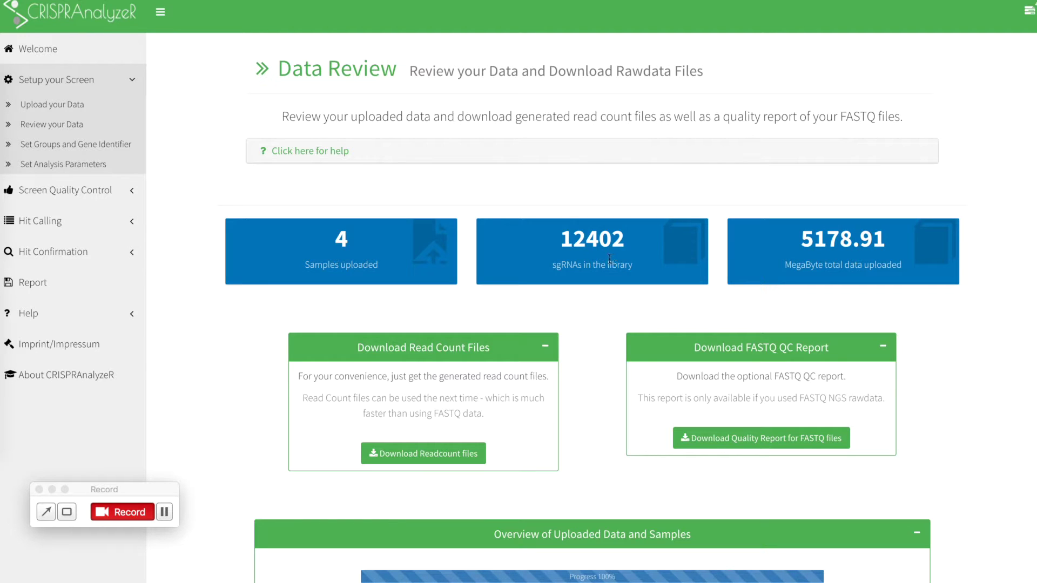
# Request the read count files download and view the per-sample mapping statistics table.
pyautogui.scroll(-5, 844, 279)
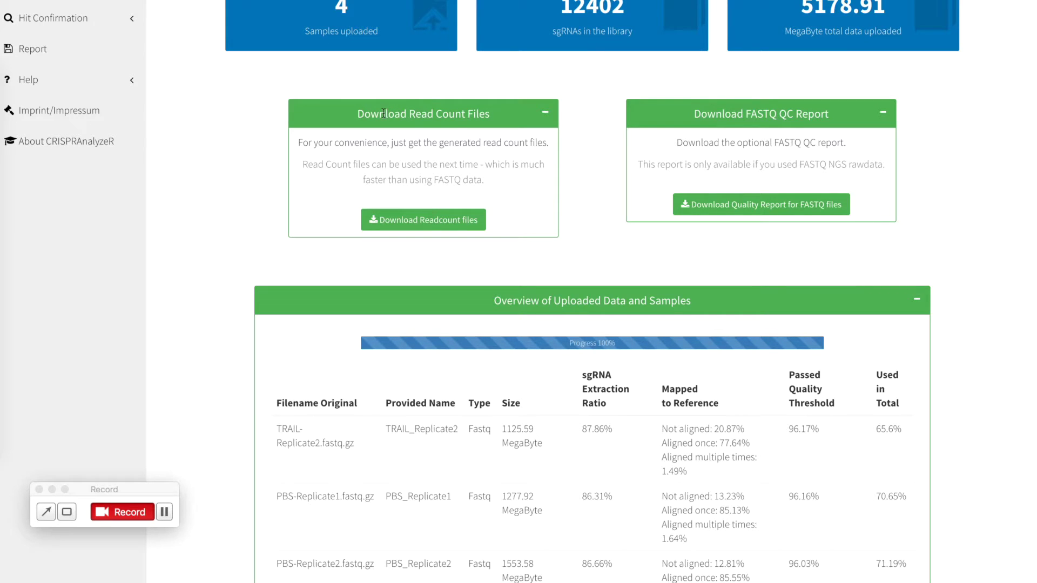
pyautogui.click(428, 222)
pyautogui.scroll(-5, 737, 319)
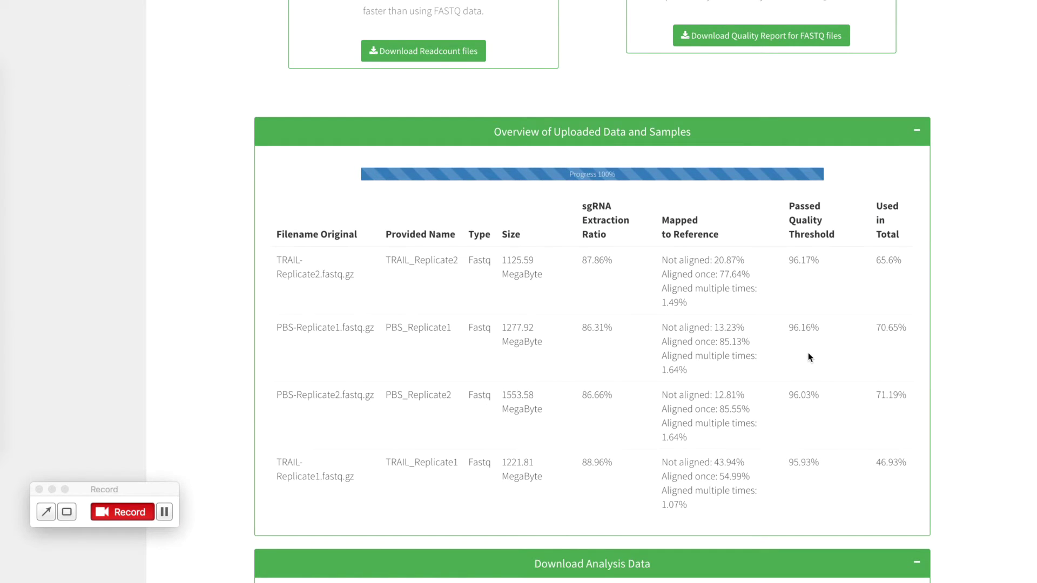
pyautogui.scroll(-3, 808, 353)
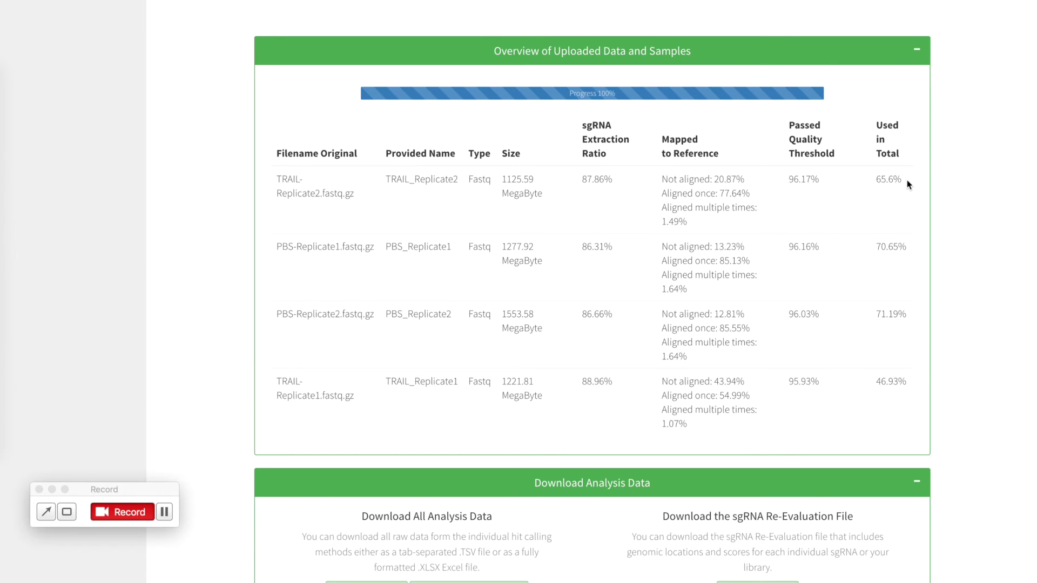
pyautogui.scroll(-2, 906, 180)
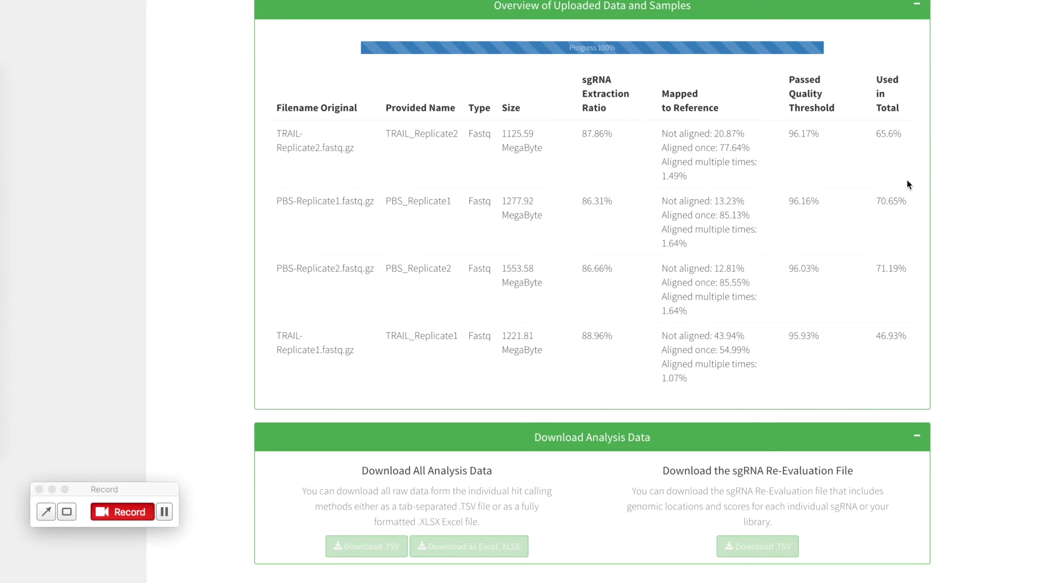
pyautogui.scroll(-6, 906, 180)
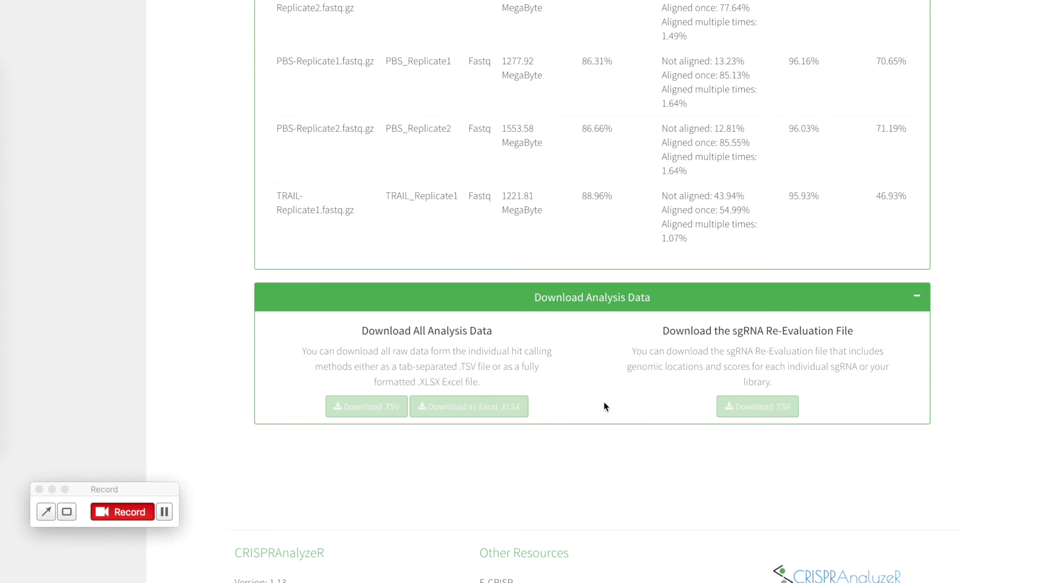
pyautogui.scroll(1, 618, 407)
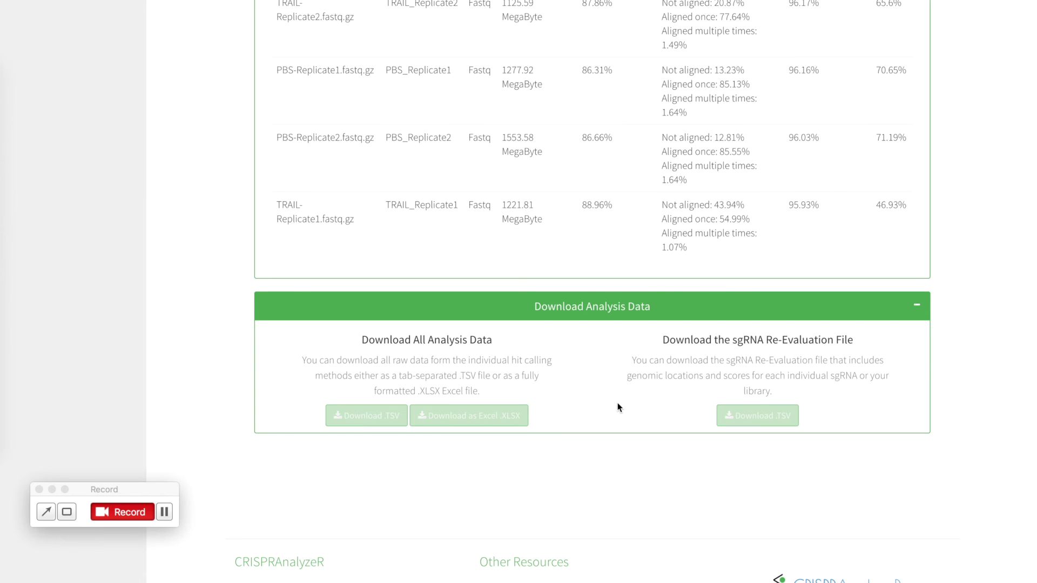
pyautogui.scroll(13, 619, 407)
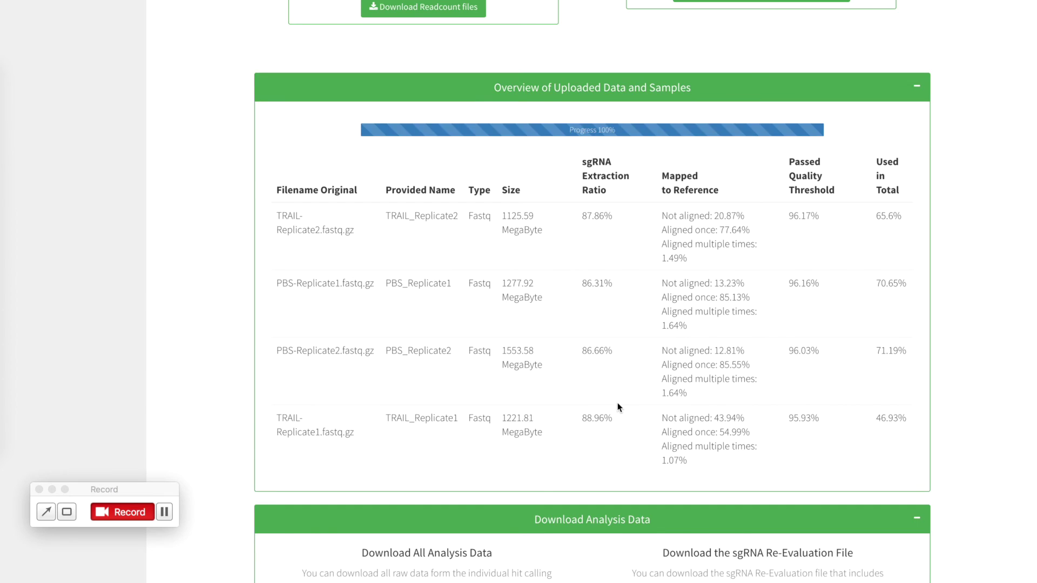
pyautogui.scroll(-3, 558, 393)
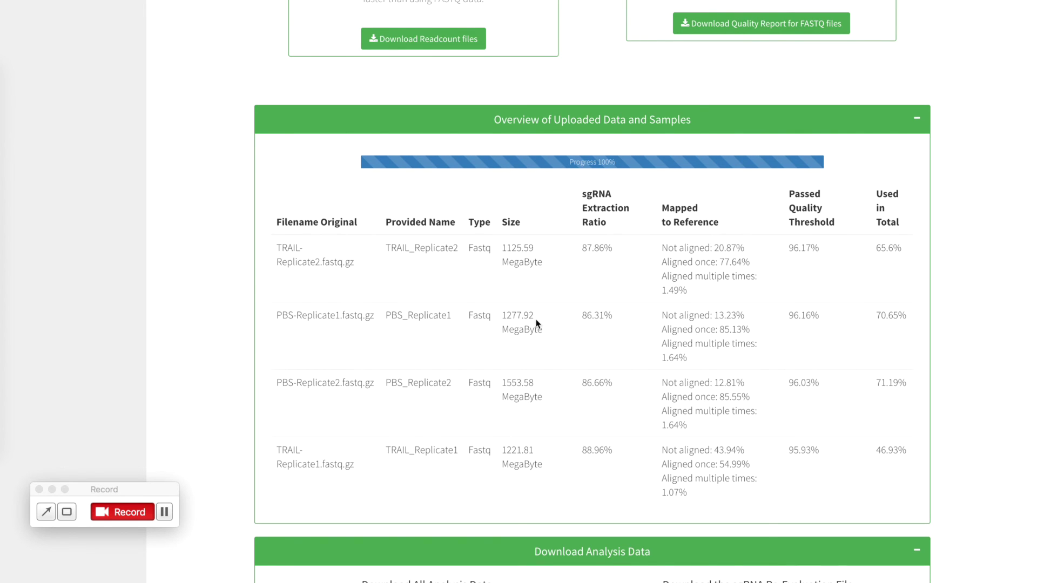
pyautogui.scroll(7, 536, 320)
pyautogui.scroll(11, 536, 322)
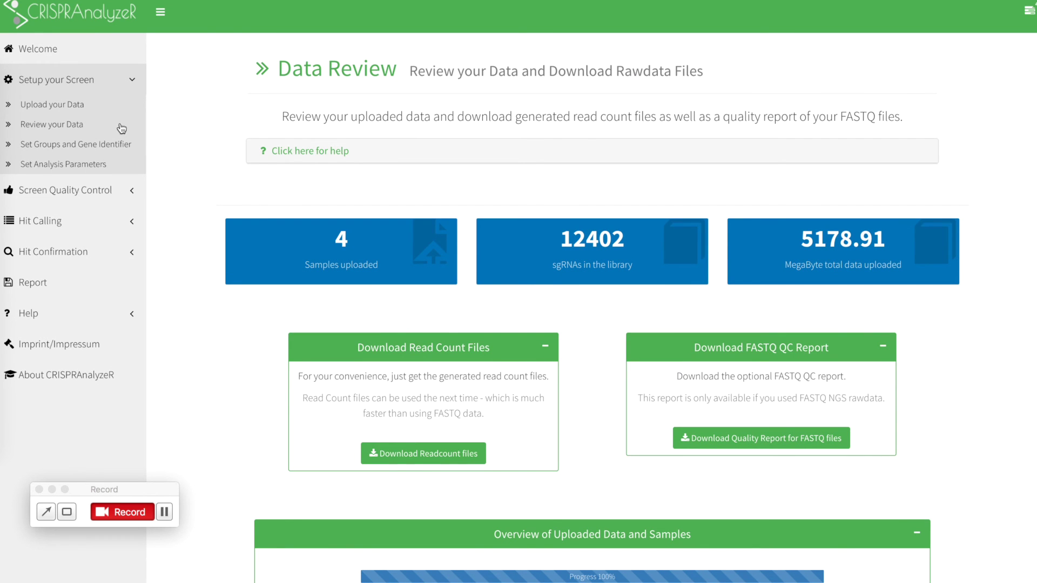
# Go to the Set Groups and Gene Identifier step from the sidebar.
pyautogui.click(94, 146)
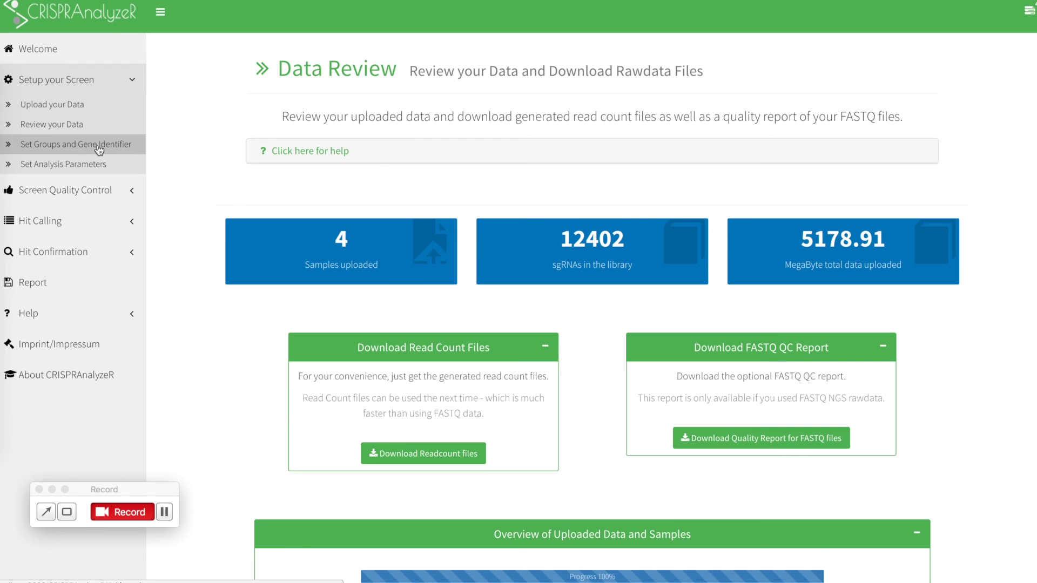